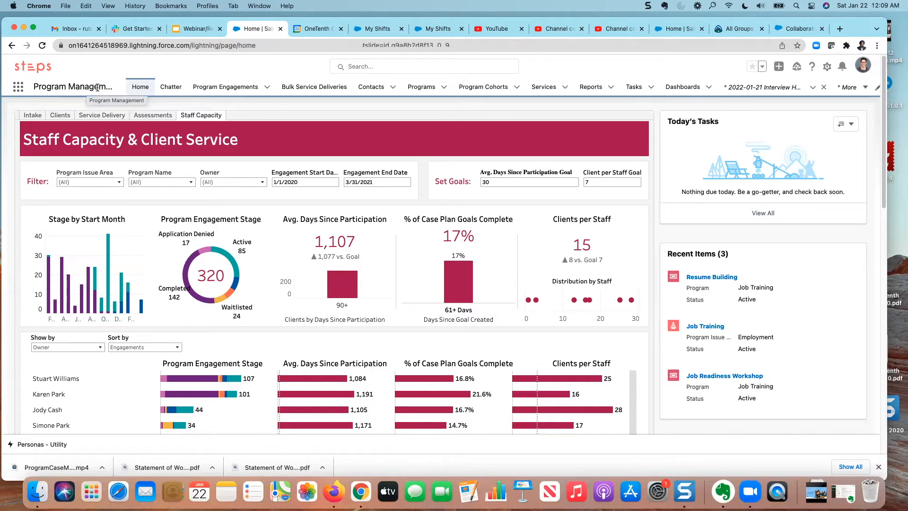
Open the Job Training program from the Active Programs list view
{"action": "left_click", "coordinate": [426, 89]}
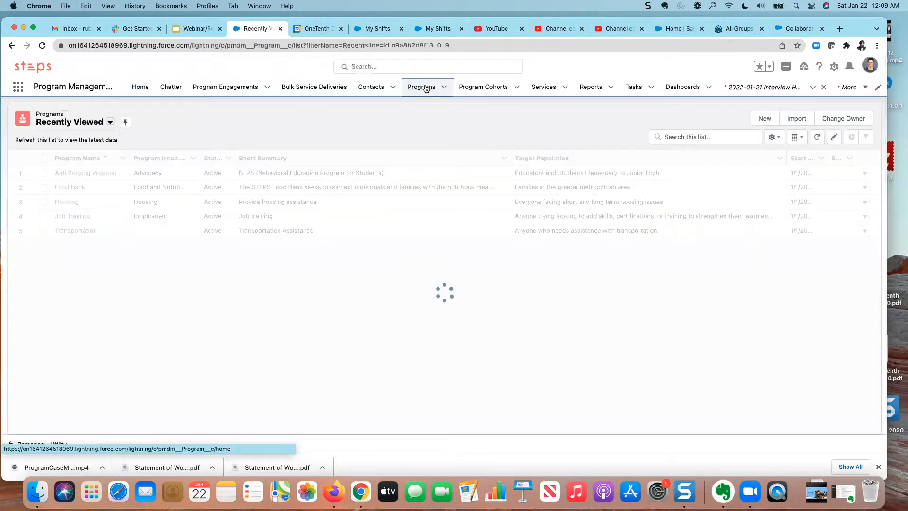
{"action": "left_click", "coordinate": [111, 123]}
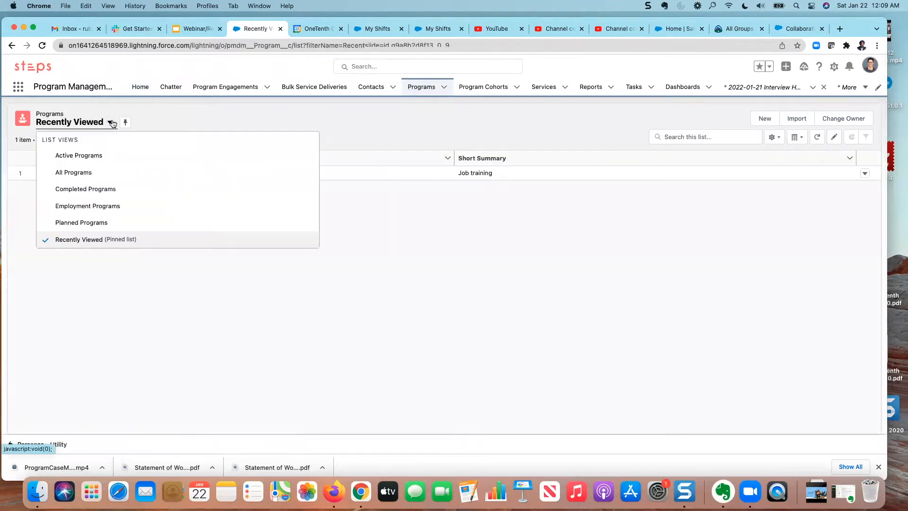
{"action": "left_click", "coordinate": [95, 155]}
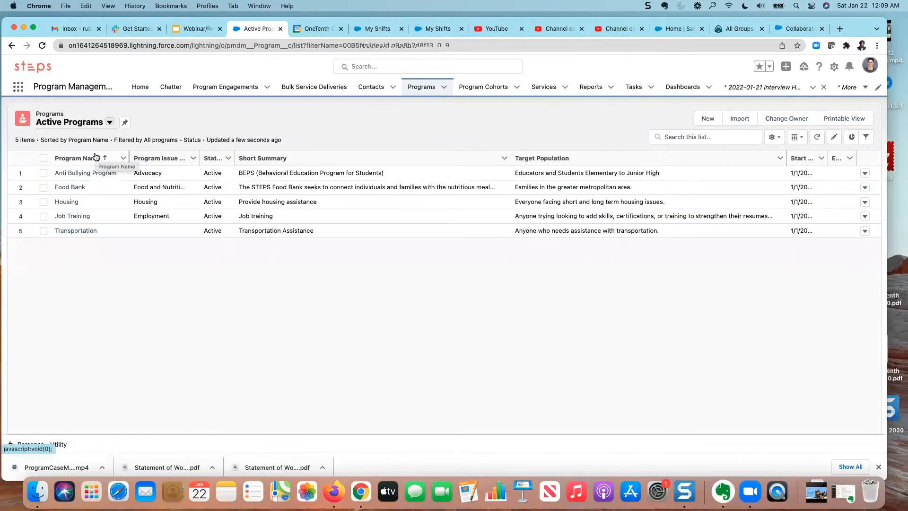
{"action": "left_click", "coordinate": [77, 217]}
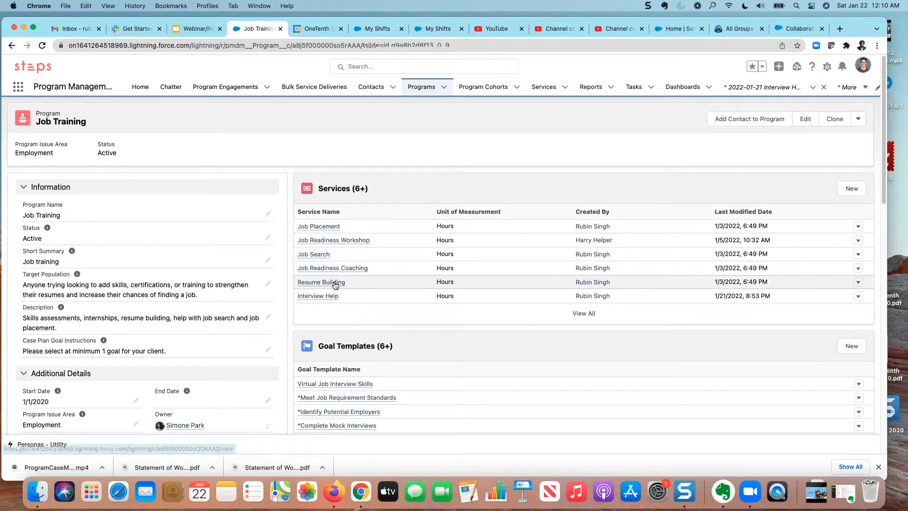
Open the Resume Building service of the program and look over its service deliveries
{"action": "mouse_move", "coordinate": [329, 284]}
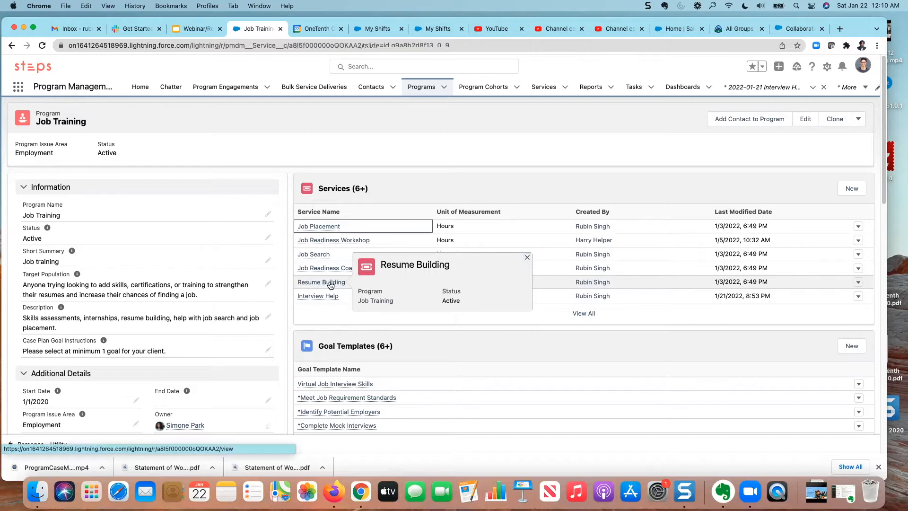
{"action": "left_click", "coordinate": [330, 285]}
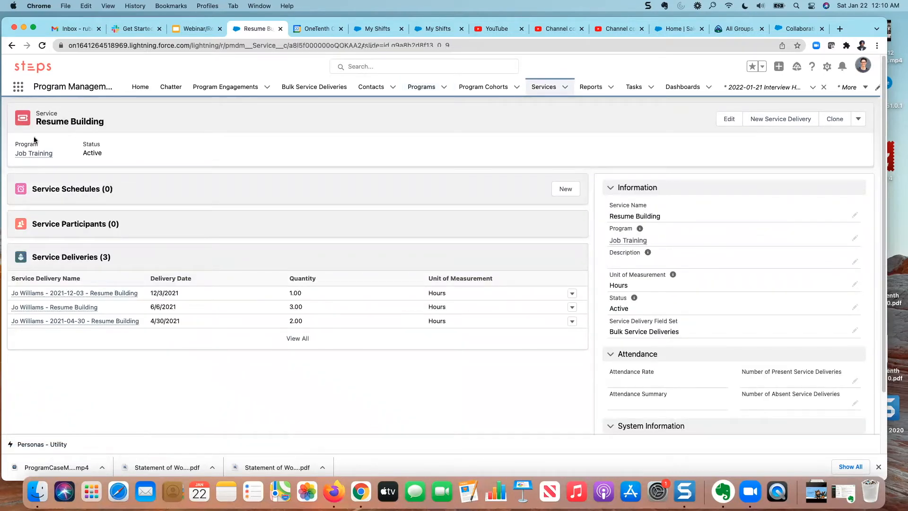
{"action": "mouse_move", "coordinate": [64, 294]}
{"action": "mouse_move", "coordinate": [132, 296]}
Start a new service schedule for the Resume Building service and name it "Summer Resume Building Workshop"
{"action": "left_click", "coordinate": [565, 190]}
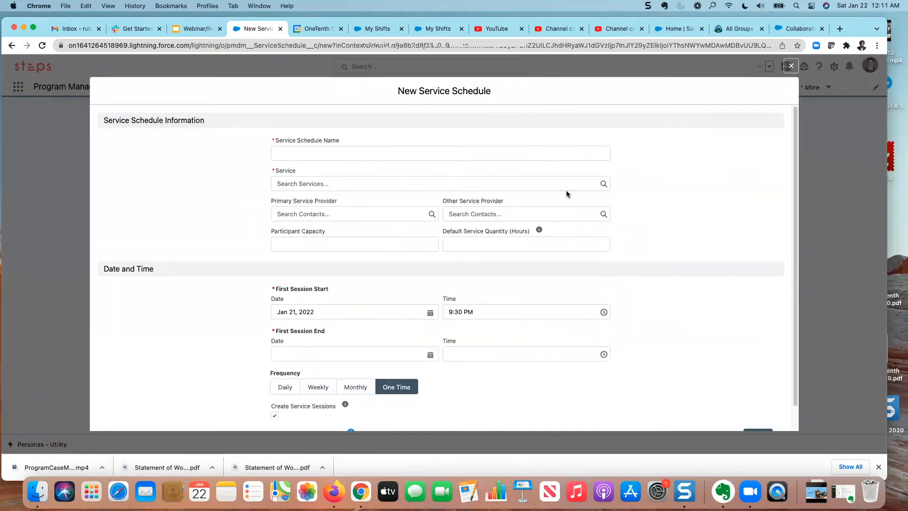
{"action": "left_click", "coordinate": [309, 150]}
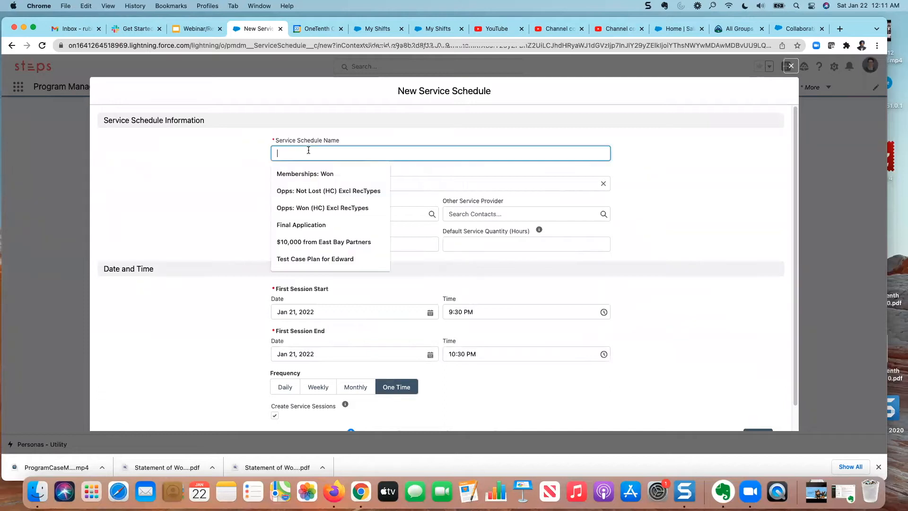
{"action": "type", "text": "Su"}
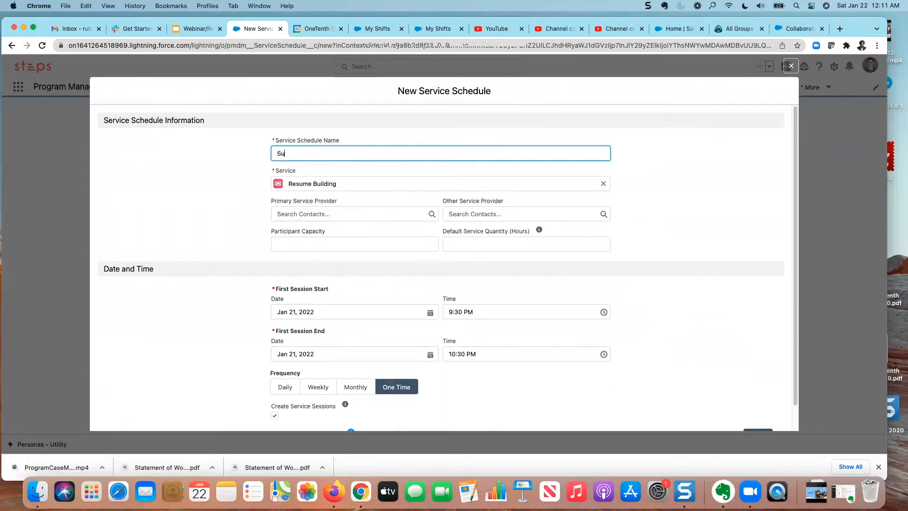
{"action": "type", "text": "mmer Resume Building W"}
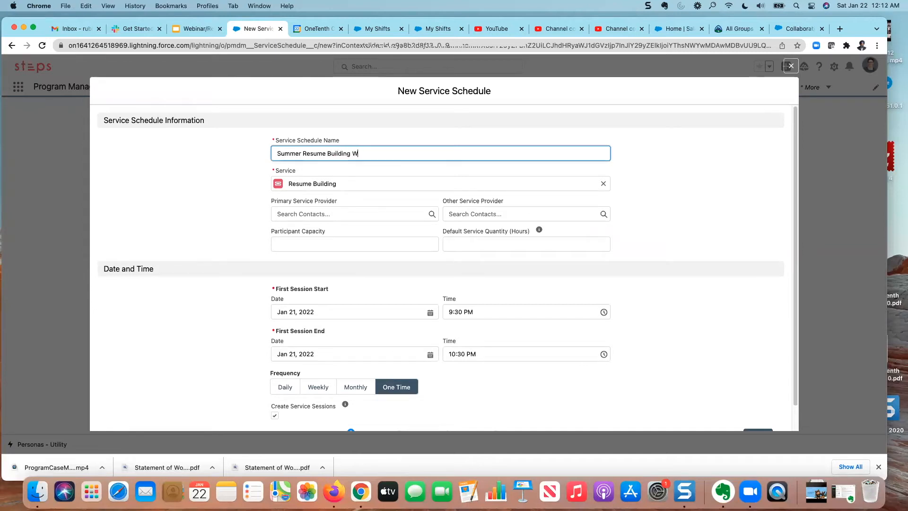
{"action": "type", "text": "orkshop"}
Set the schedule's participant capacity to 10 and its default service quantity to 1 hour
{"action": "left_click", "coordinate": [334, 239]}
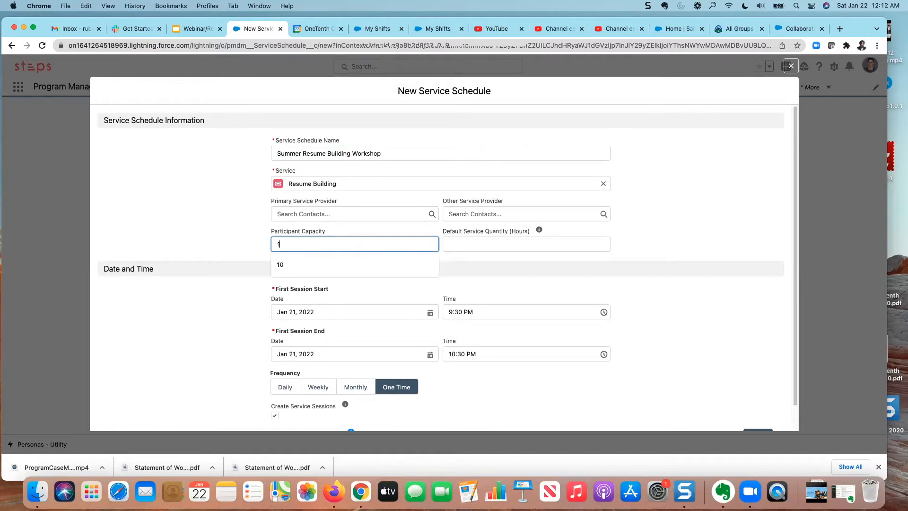
{"action": "type", "text": "10"}
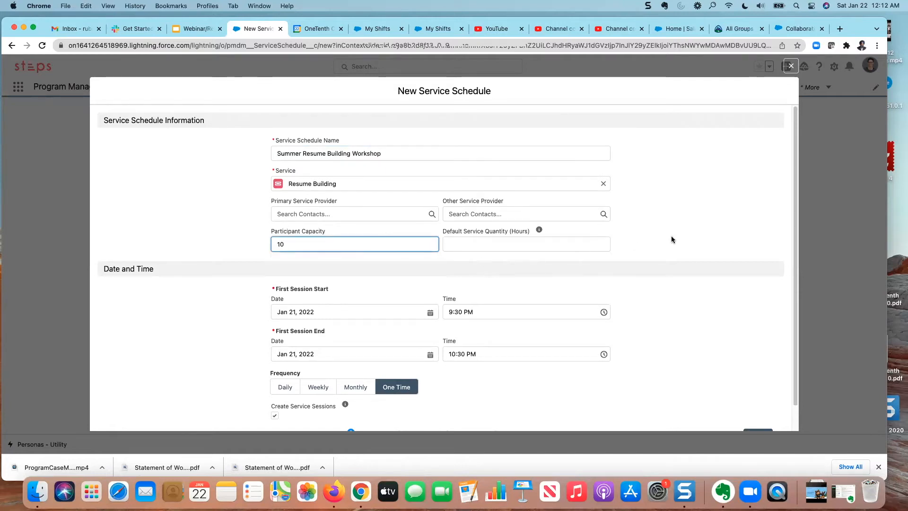
{"action": "left_click", "coordinate": [521, 243]}
{"action": "type", "text": "1"}
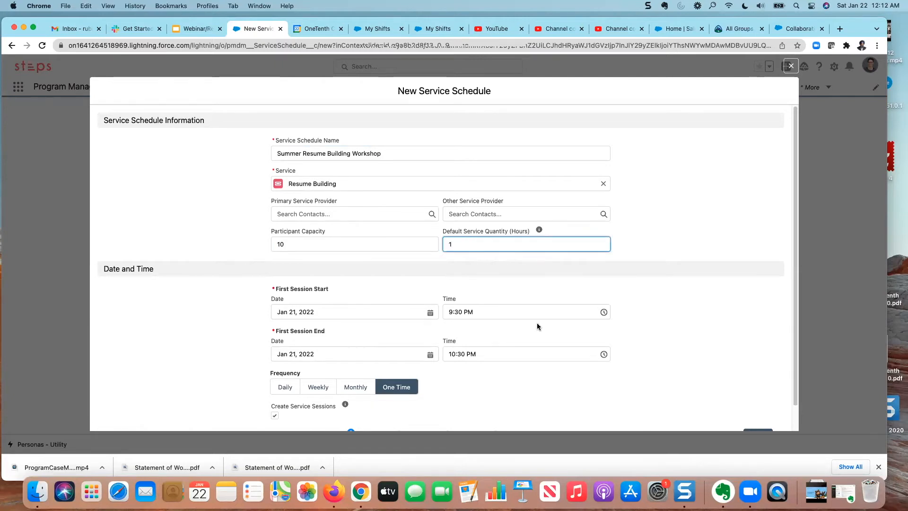
Set the schedule's frequency to weekly, repeating on Mondays
{"action": "scroll", "coordinate": [537, 322], "scroll_direction": "down", "scroll_amount": 1}
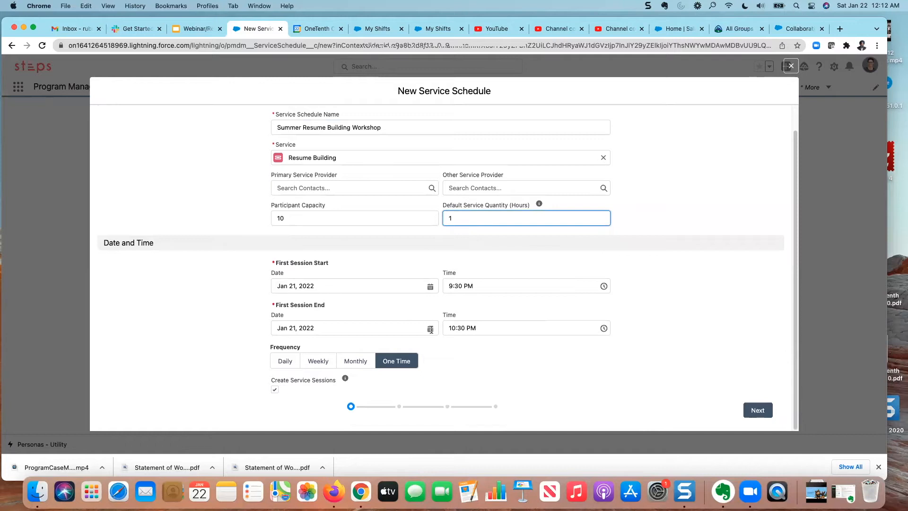
{"action": "left_click", "coordinate": [430, 329]}
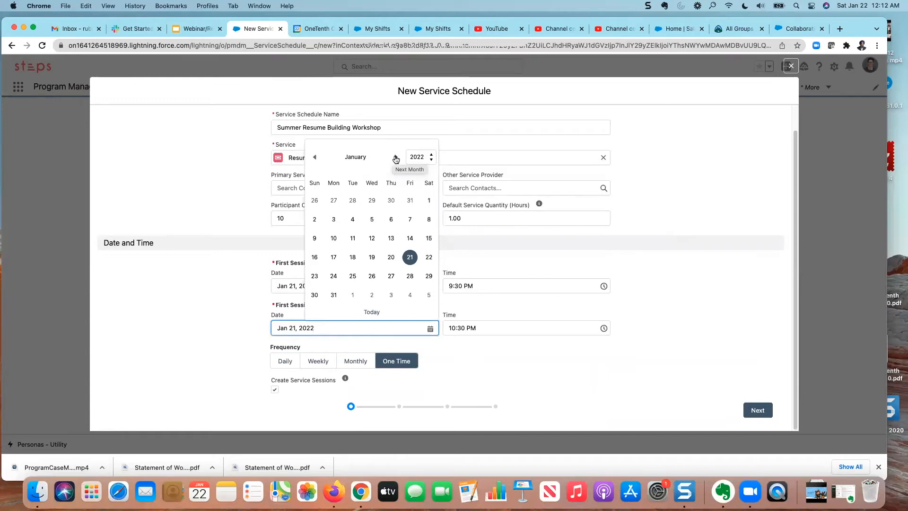
{"action": "left_click", "coordinate": [237, 300]}
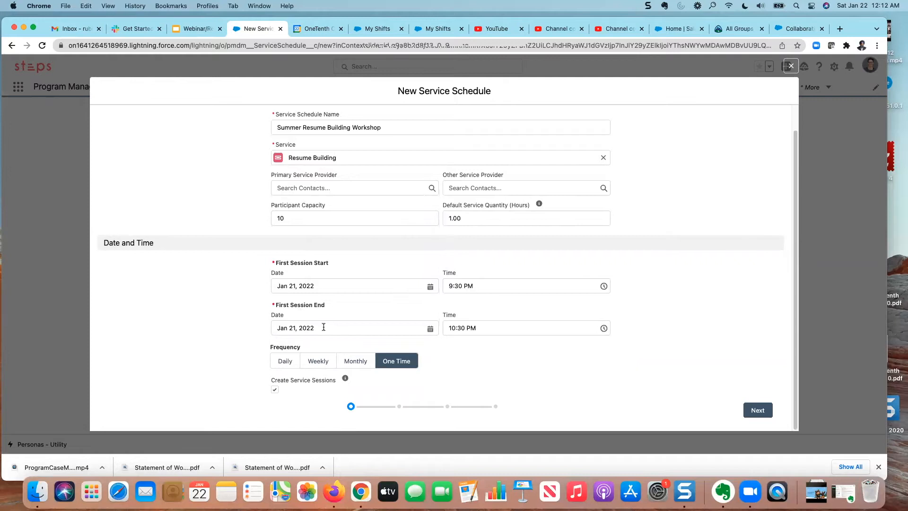
{"action": "left_click", "coordinate": [293, 362]}
{"action": "left_click", "coordinate": [321, 363]}
{"action": "scroll", "coordinate": [379, 368], "scroll_direction": "down", "scroll_amount": 1}
{"action": "scroll", "coordinate": [379, 368], "scroll_direction": "down", "scroll_amount": 3}
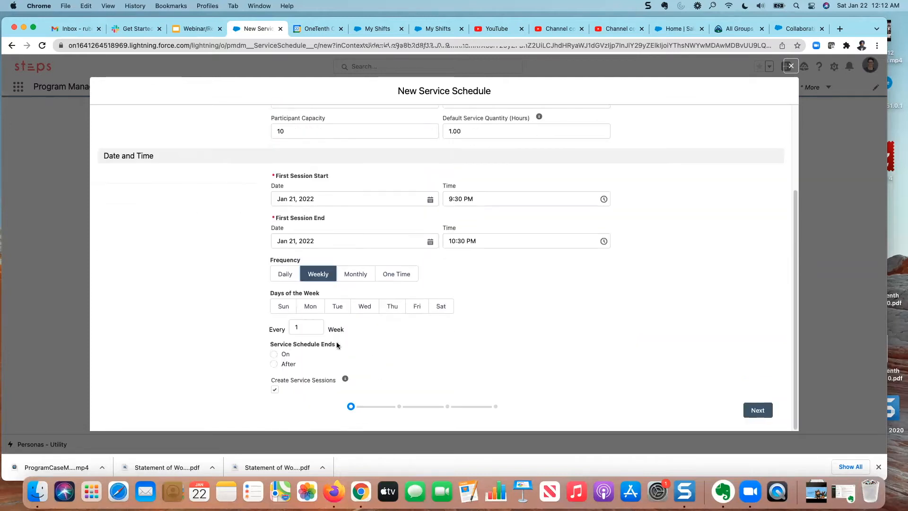
{"action": "left_click", "coordinate": [310, 306]}
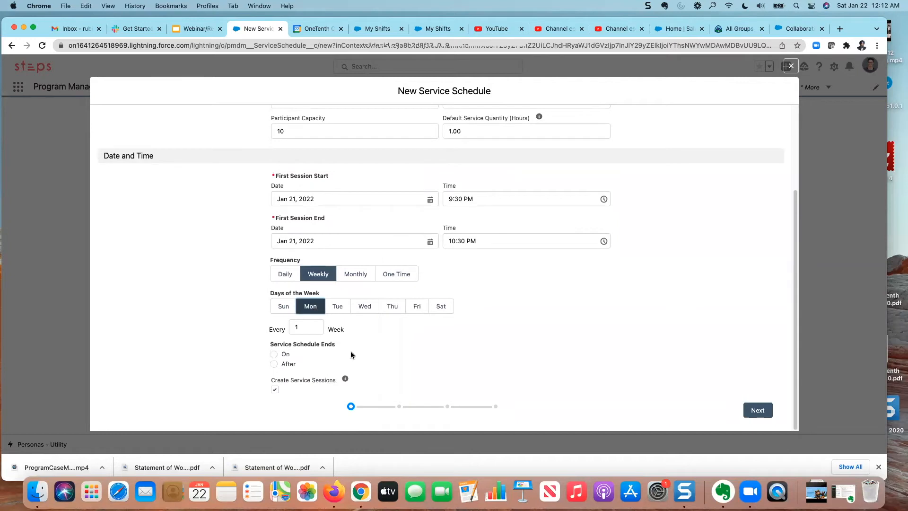
End the service schedule after 10 service sessions and continue to the session review
{"action": "left_click", "coordinate": [274, 364]}
{"action": "left_click", "coordinate": [368, 354]}
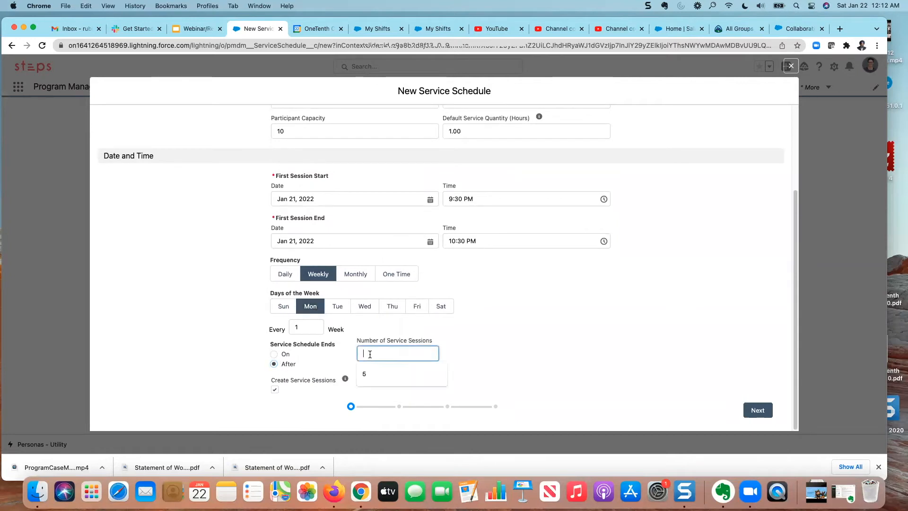
{"action": "type", "text": "10"}
{"action": "left_click", "coordinate": [555, 359]}
{"action": "left_click", "coordinate": [752, 410]}
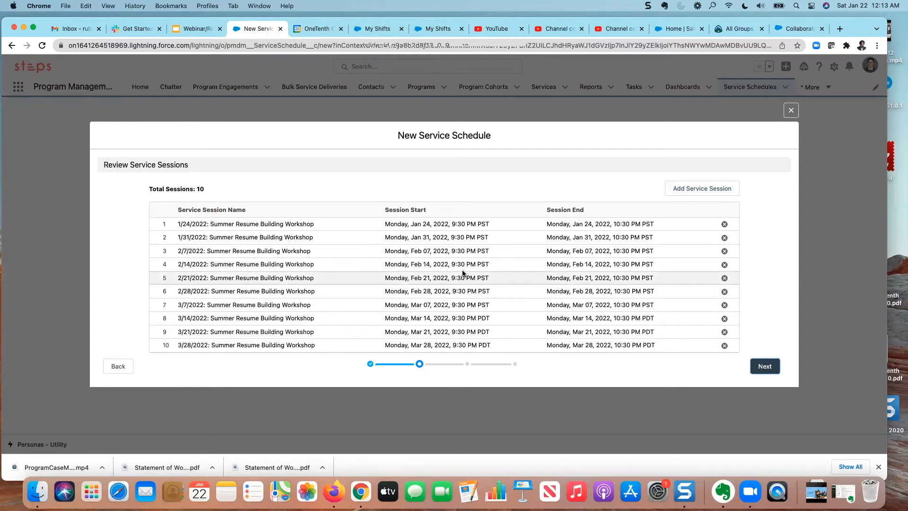
Accept the generated sessions, add all Job Training participants to the workshop, and remove the duplicate participant entry
{"action": "left_click", "coordinate": [764, 366]}
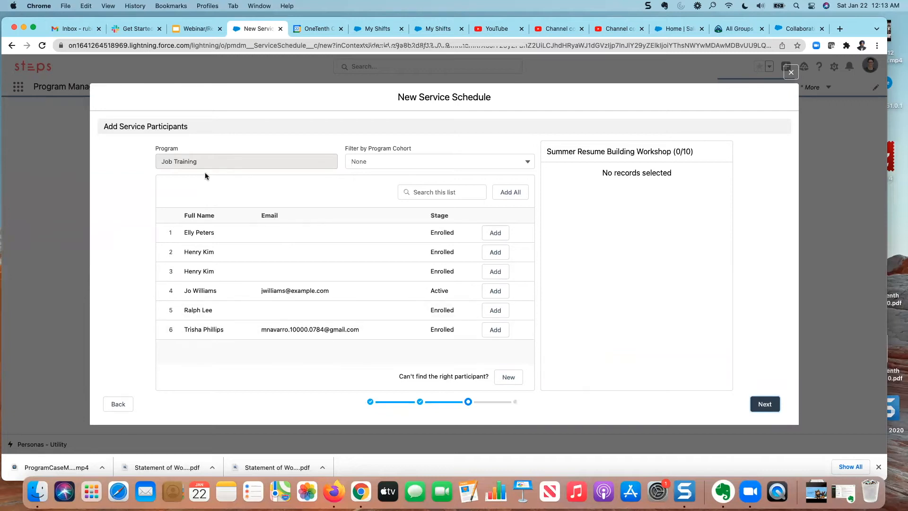
{"action": "left_click", "coordinate": [516, 197]}
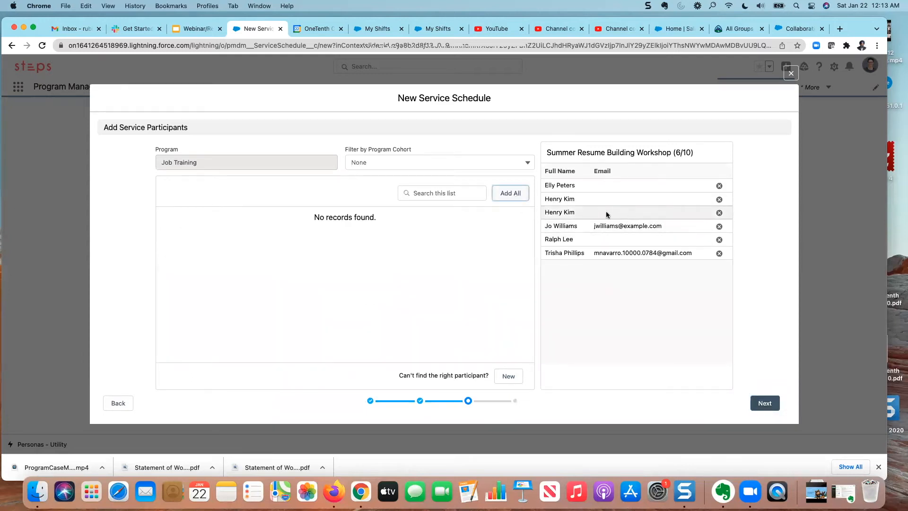
{"action": "left_click", "coordinate": [719, 212]}
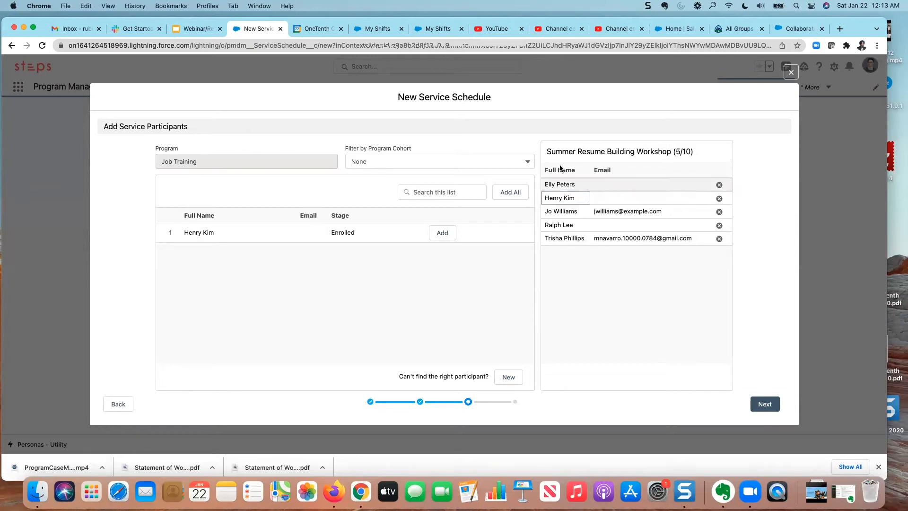
Review the schedule's participants and sessions, and save the new service schedule
{"action": "left_click", "coordinate": [762, 407]}
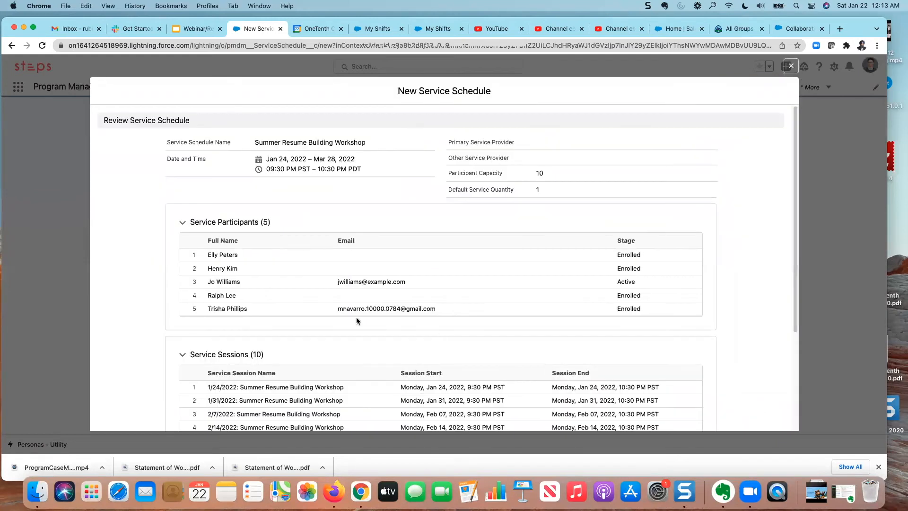
{"action": "scroll", "coordinate": [254, 264], "scroll_direction": "down", "scroll_amount": 1}
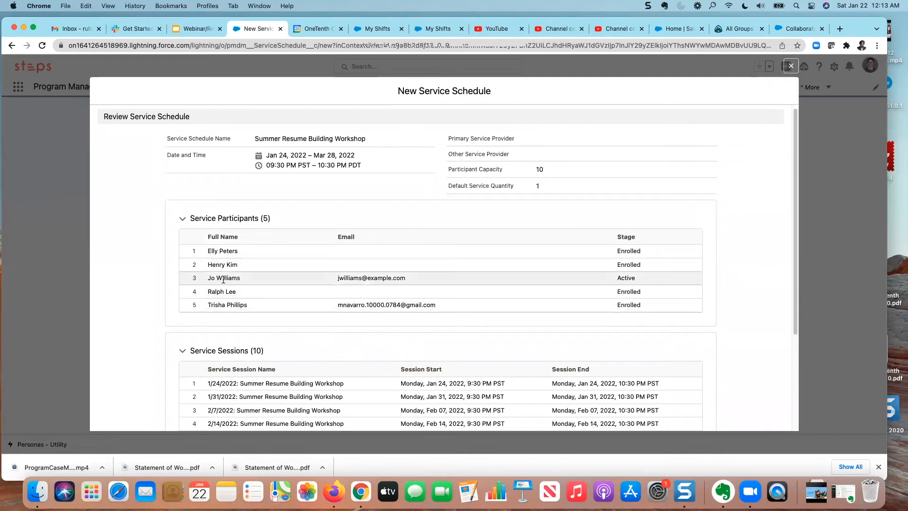
{"action": "scroll", "coordinate": [299, 325], "scroll_direction": "down", "scroll_amount": 5}
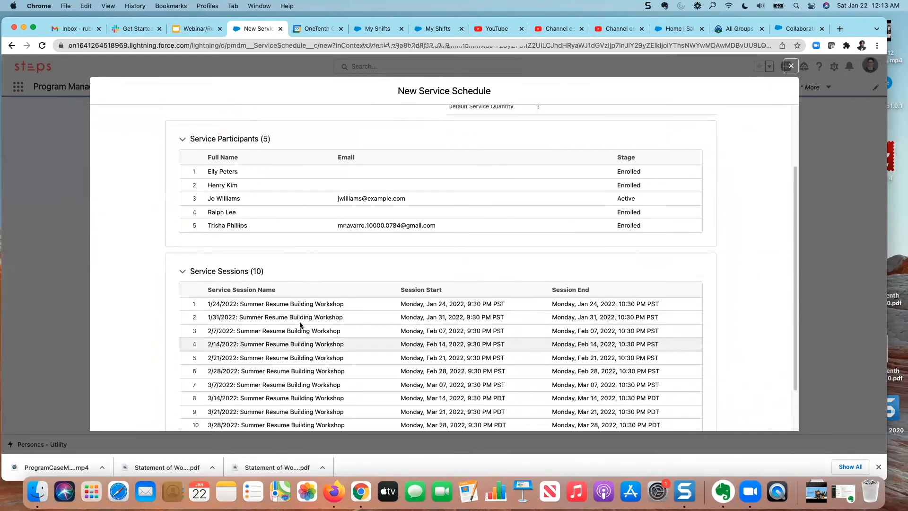
{"action": "scroll", "coordinate": [300, 325], "scroll_direction": "up", "scroll_amount": 5}
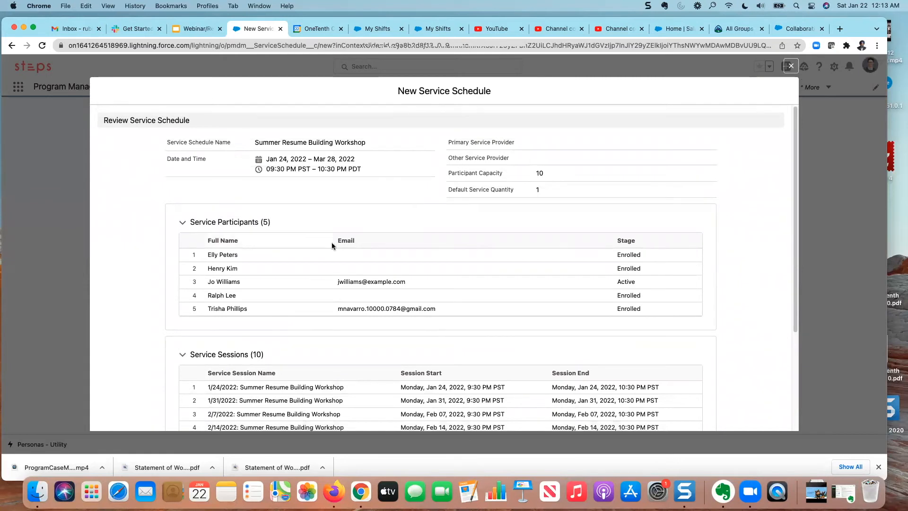
{"action": "scroll", "coordinate": [331, 242], "scroll_direction": "down", "scroll_amount": 8}
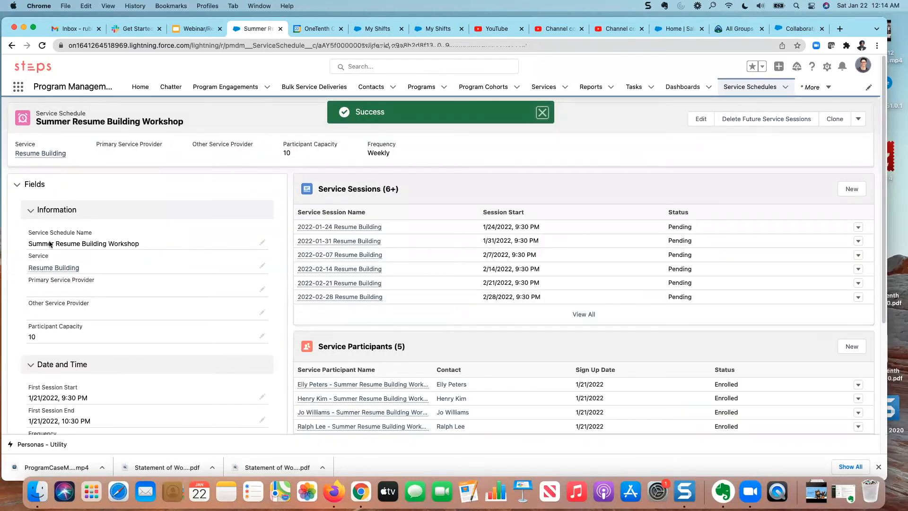
Open the 2022-01-24 Resume Building session from the schedule and bring up its full attendance list
{"action": "scroll", "coordinate": [89, 266], "scroll_direction": "down", "scroll_amount": 2}
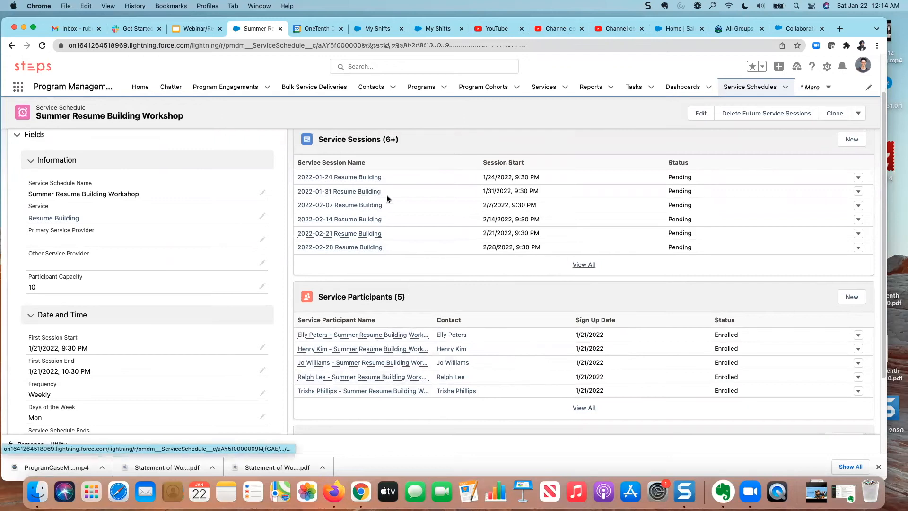
{"action": "left_click", "coordinate": [362, 178]}
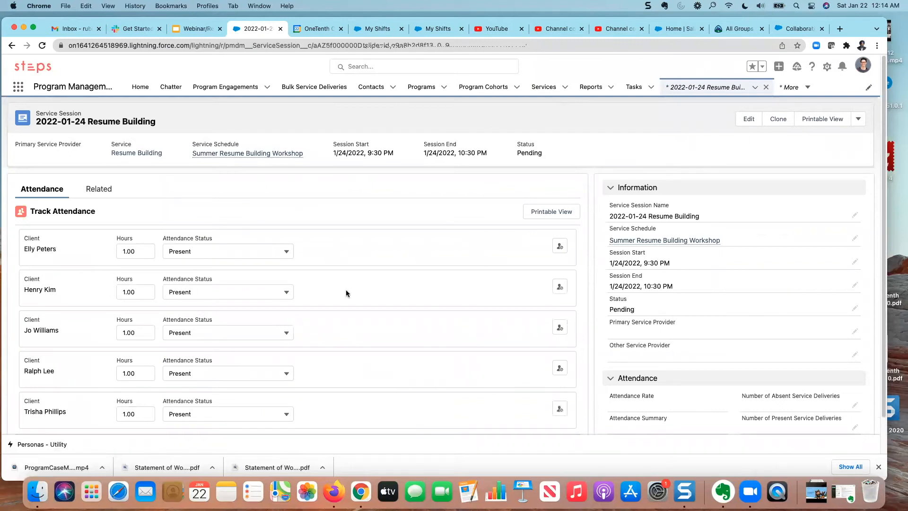
{"action": "scroll", "coordinate": [345, 289], "scroll_direction": "down", "scroll_amount": 2}
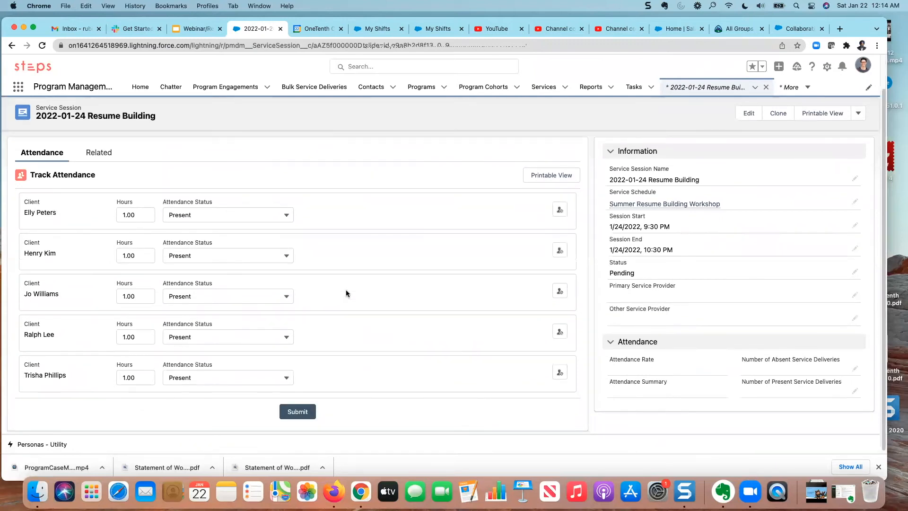
Set the fourth listed client's attendance status to Excused Absence and submit the session's attendance
{"action": "left_click", "coordinate": [287, 214]}
{"action": "left_click", "coordinate": [350, 255]}
{"action": "left_click", "coordinate": [285, 336]}
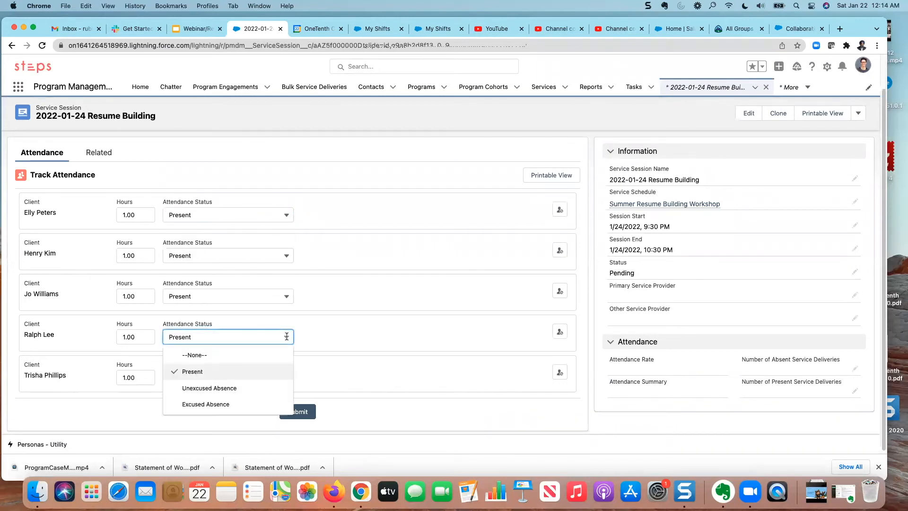
{"action": "left_click", "coordinate": [251, 405]}
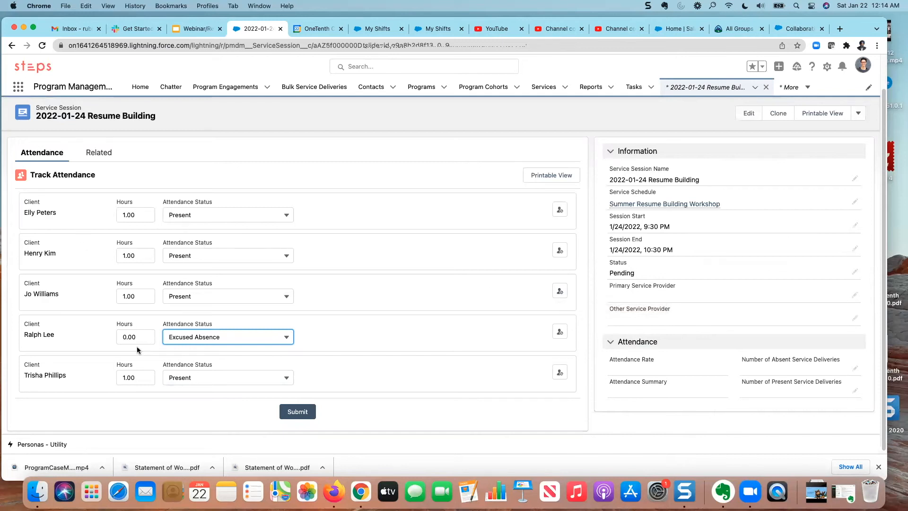
{"action": "scroll", "coordinate": [502, 212], "scroll_direction": "up", "scroll_amount": 2}
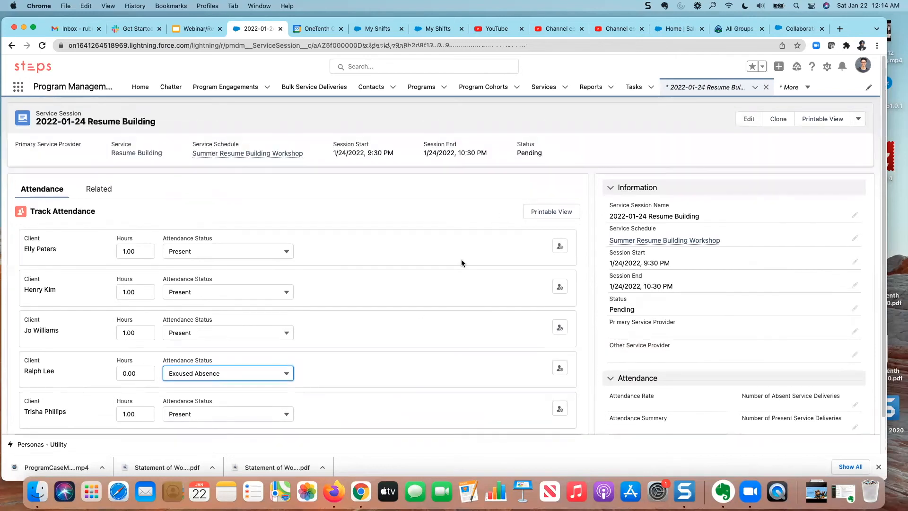
{"action": "scroll", "coordinate": [461, 260], "scroll_direction": "down", "scroll_amount": 2}
{"action": "left_click", "coordinate": [298, 409]}
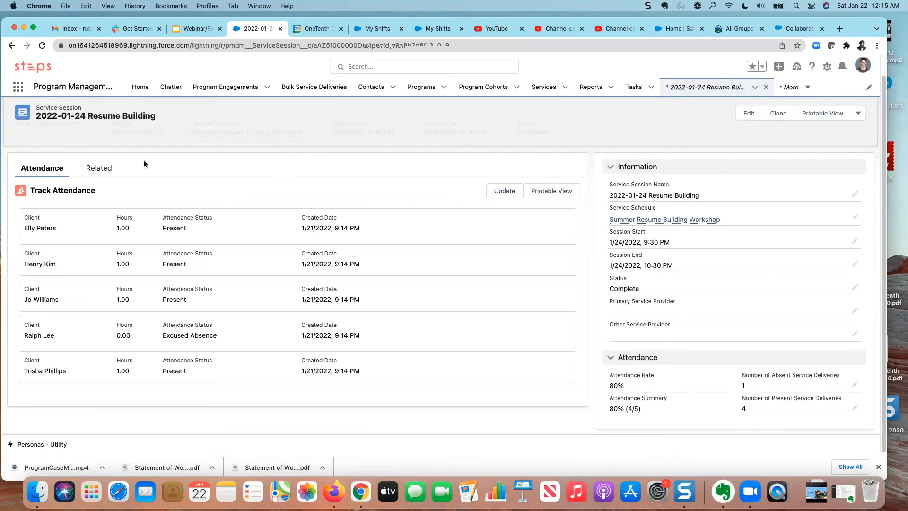
Examine the service deliveries related to the session, and return to its attendance record
{"action": "left_click", "coordinate": [92, 171]}
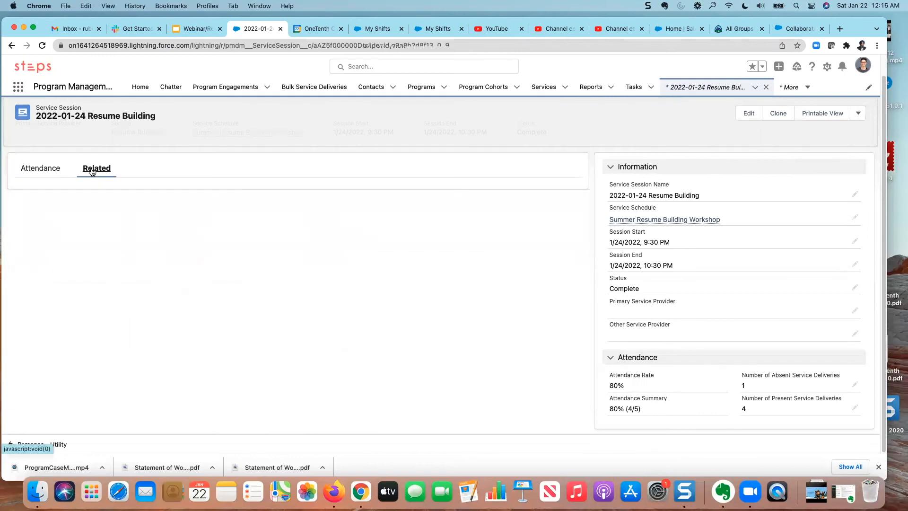
{"action": "mouse_move", "coordinate": [110, 234]}
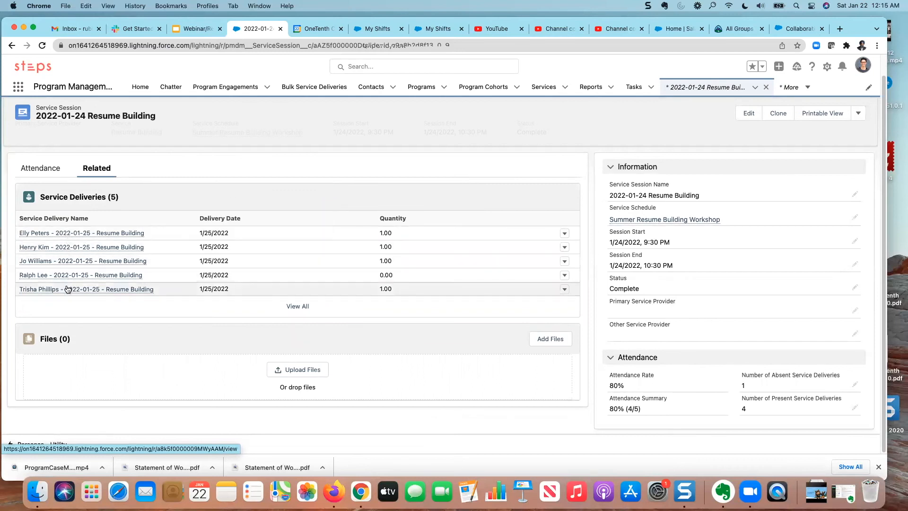
{"action": "mouse_move", "coordinate": [68, 290]}
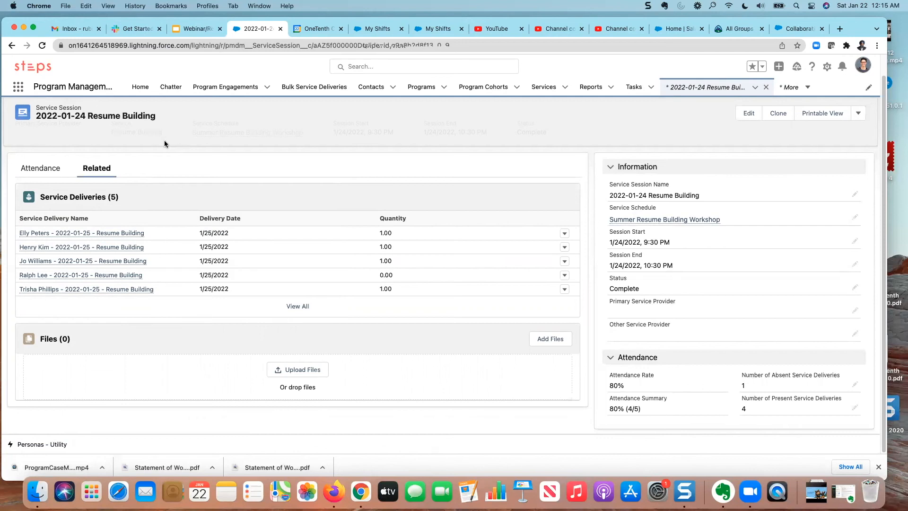
{"action": "left_click", "coordinate": [39, 169]}
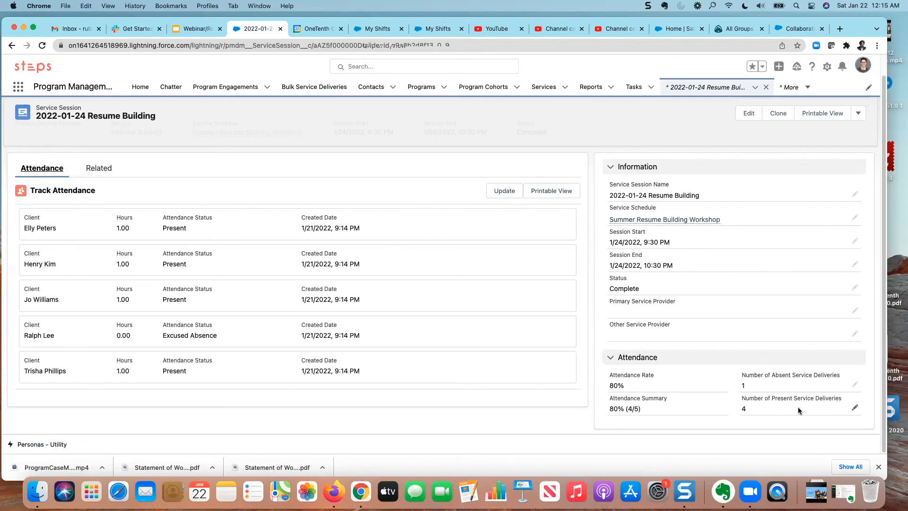
Switch to the "Webinar/Recording Template - Nonprofit Cloud" presentation in Google Slides
{"action": "left_click", "coordinate": [196, 29]}
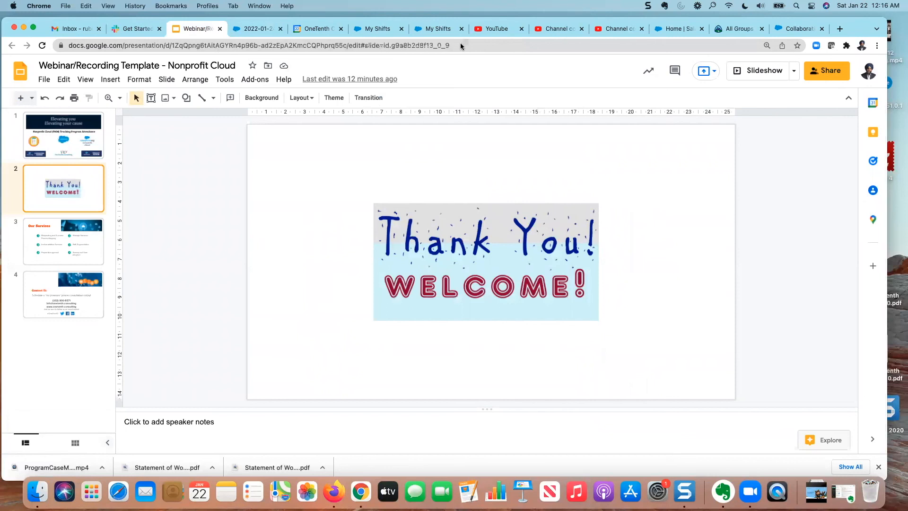